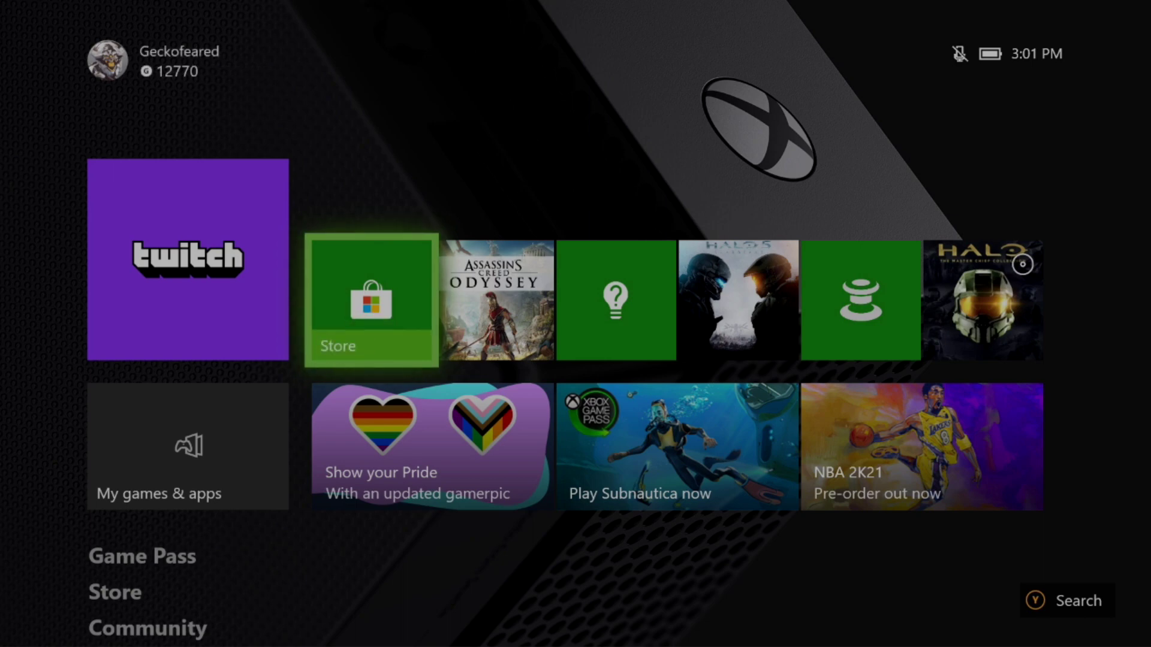
# Step: Open the Microsoft Store from the dashboard and go to its search page
pyautogui.click(187, 260)
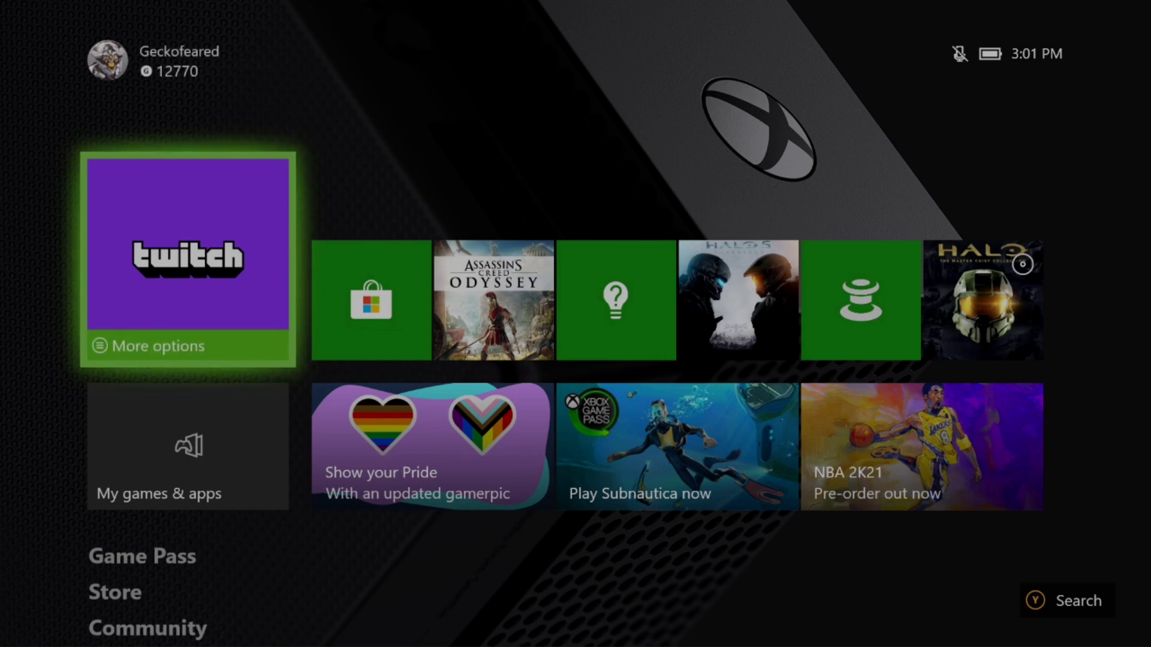
pyautogui.click(372, 299)
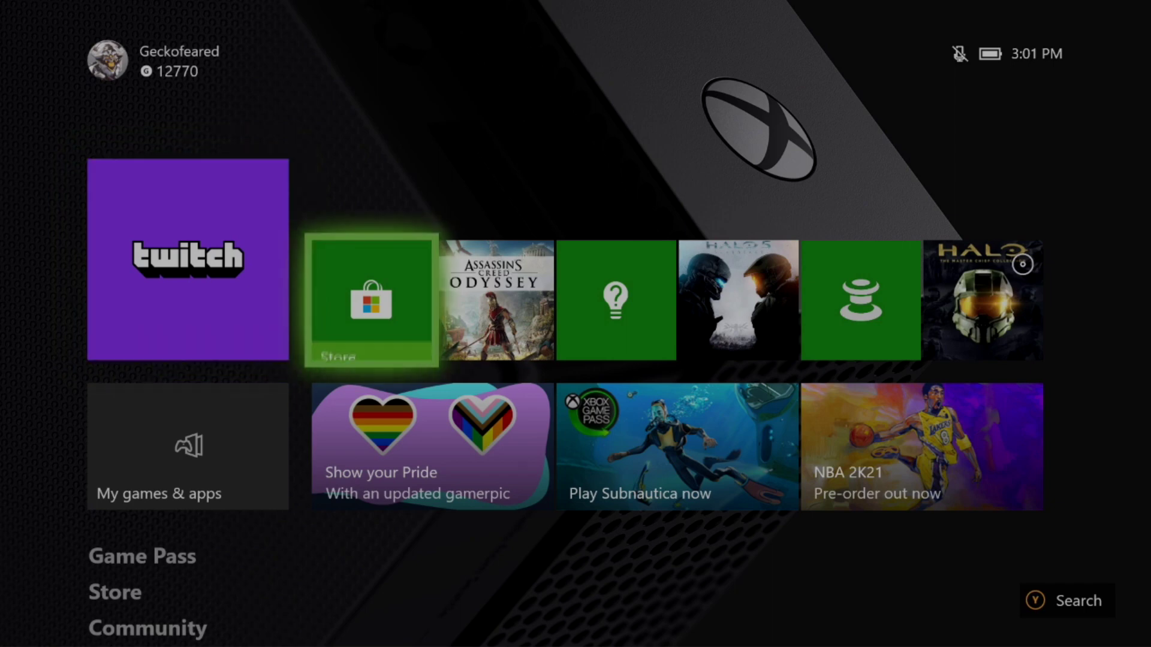
pyautogui.press('Return')
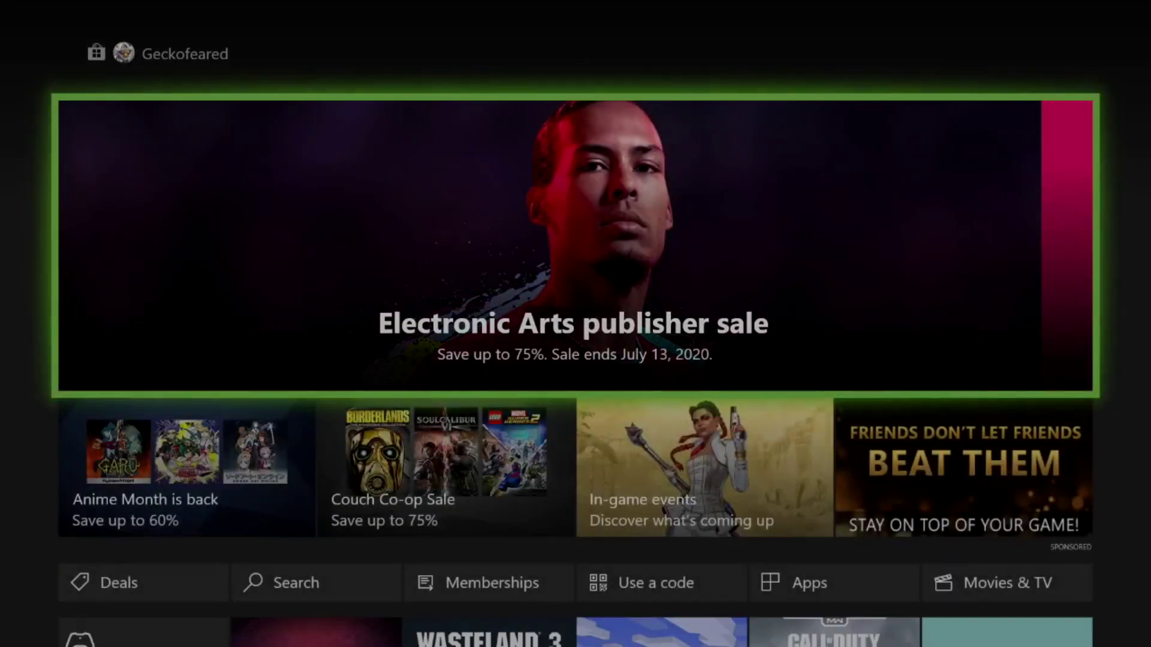
pyautogui.click(186, 467)
pyautogui.click(144, 583)
pyautogui.click(316, 526)
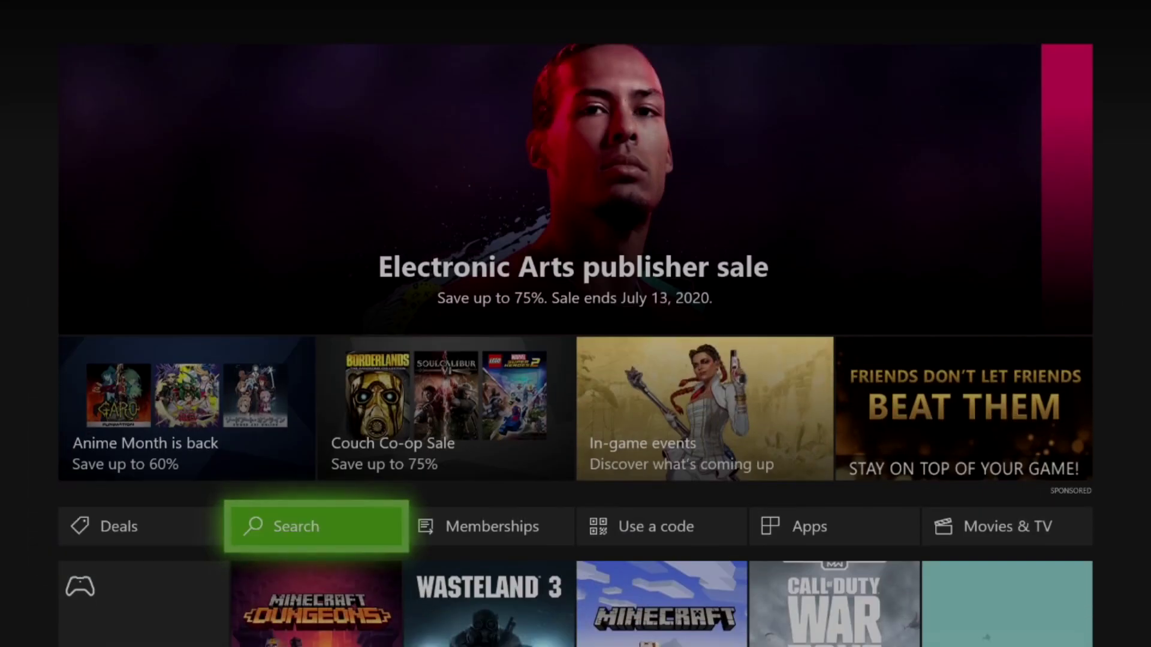
pyautogui.press('Return')
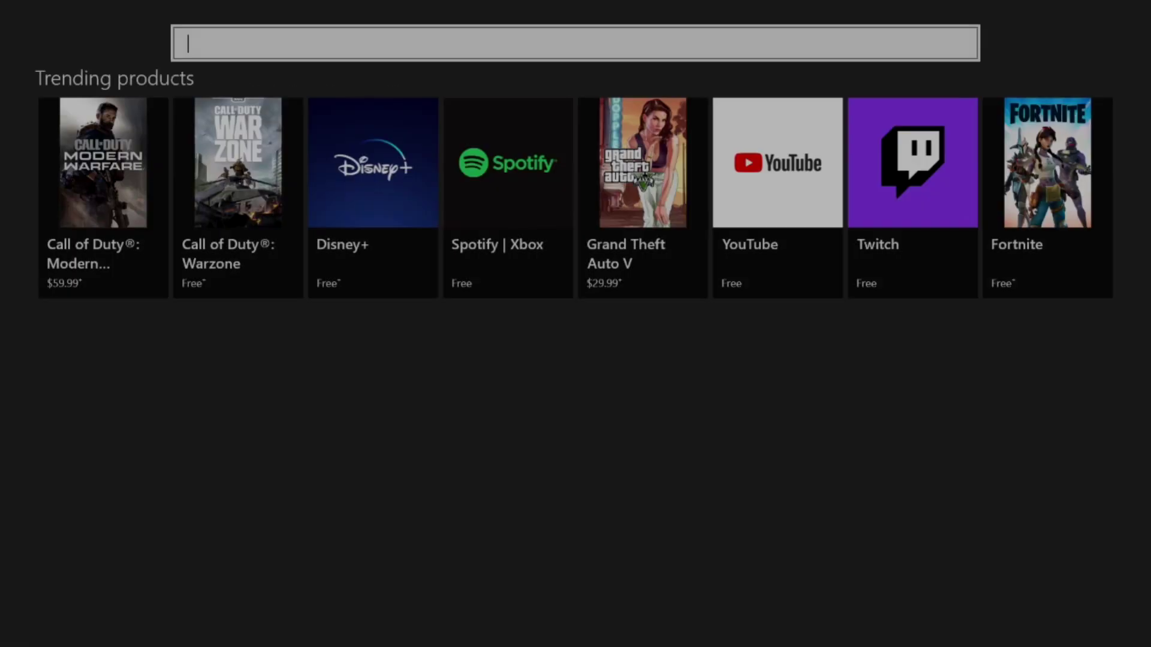
# Step: Browse the trending products to the free Twitch app
pyautogui.click(103, 198)
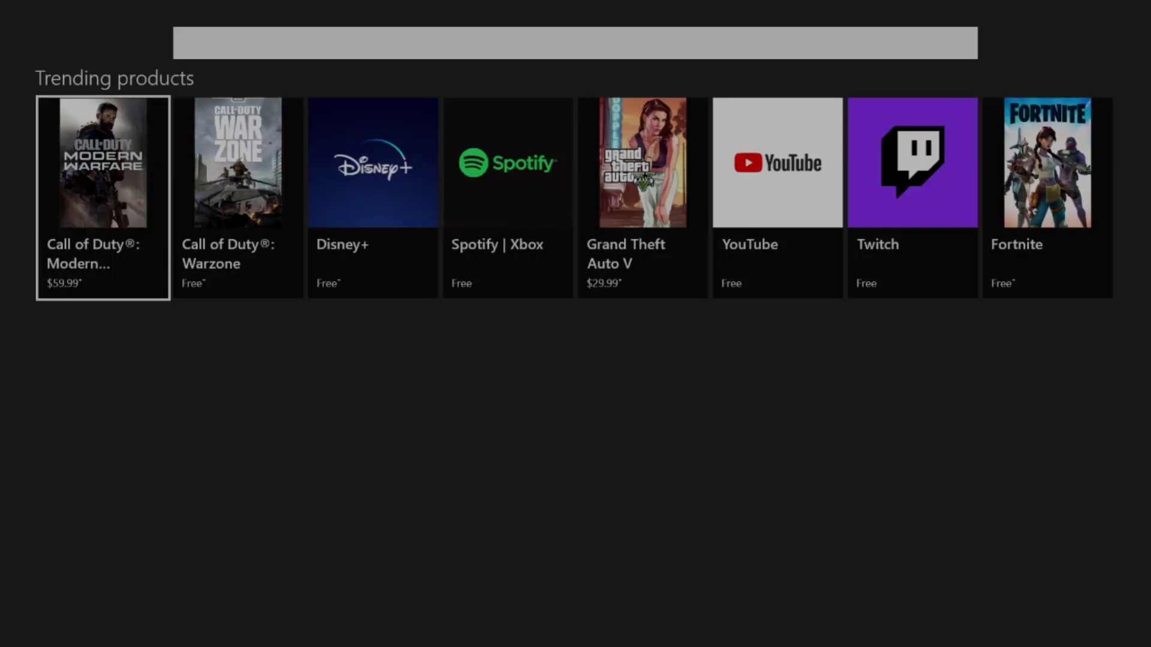
pyautogui.click(238, 198)
pyautogui.click(642, 198)
pyautogui.click(912, 198)
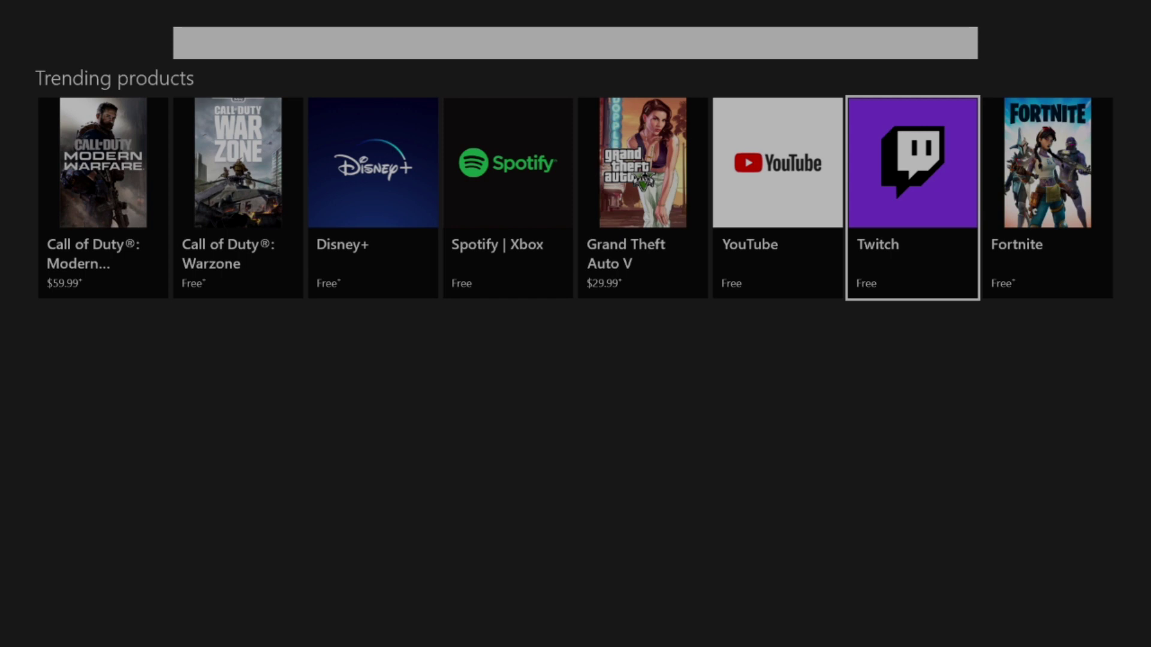
# Step: Dismiss the on-screen keyboard and leave search for the Store home page
pyautogui.click(576, 42)
pyautogui.press('Escape')
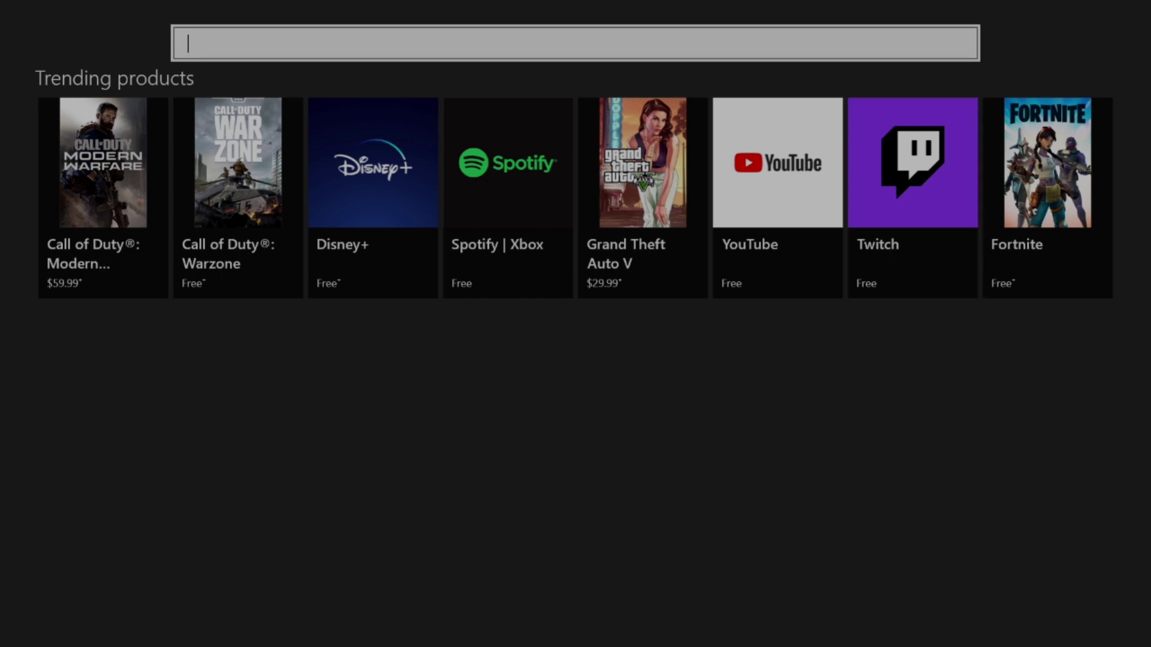
pyautogui.press('Up')
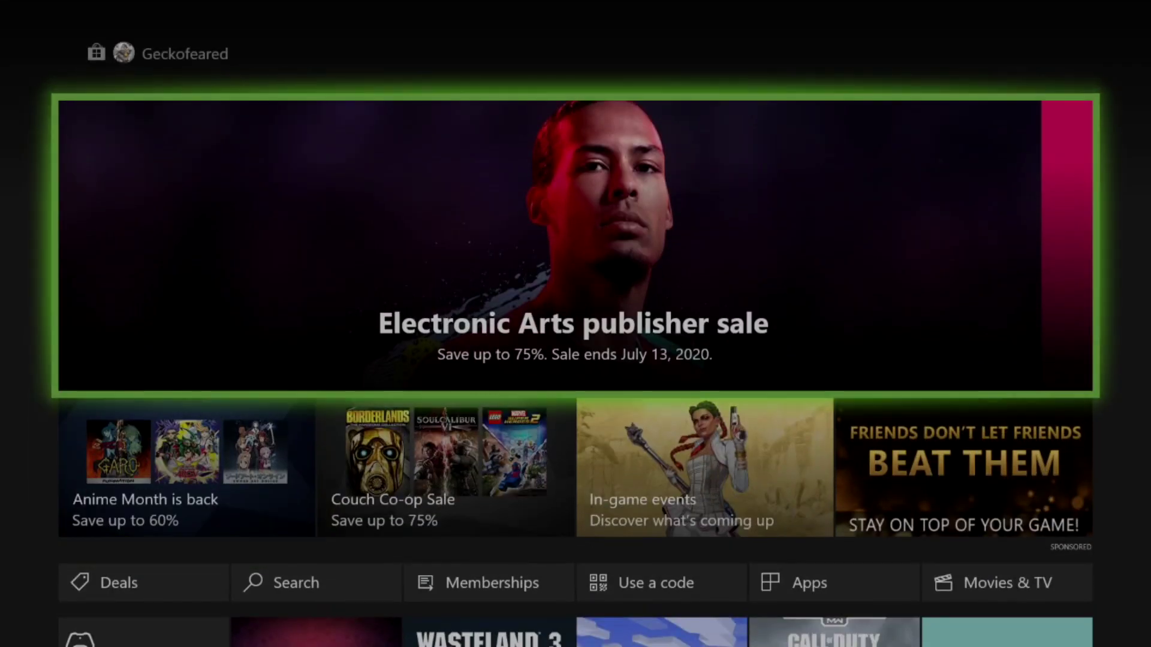
# Step: Launch the Twitch tile from Xbox Home and sign in with the activation code
pyautogui.press('Escape')
pyautogui.press('Right')
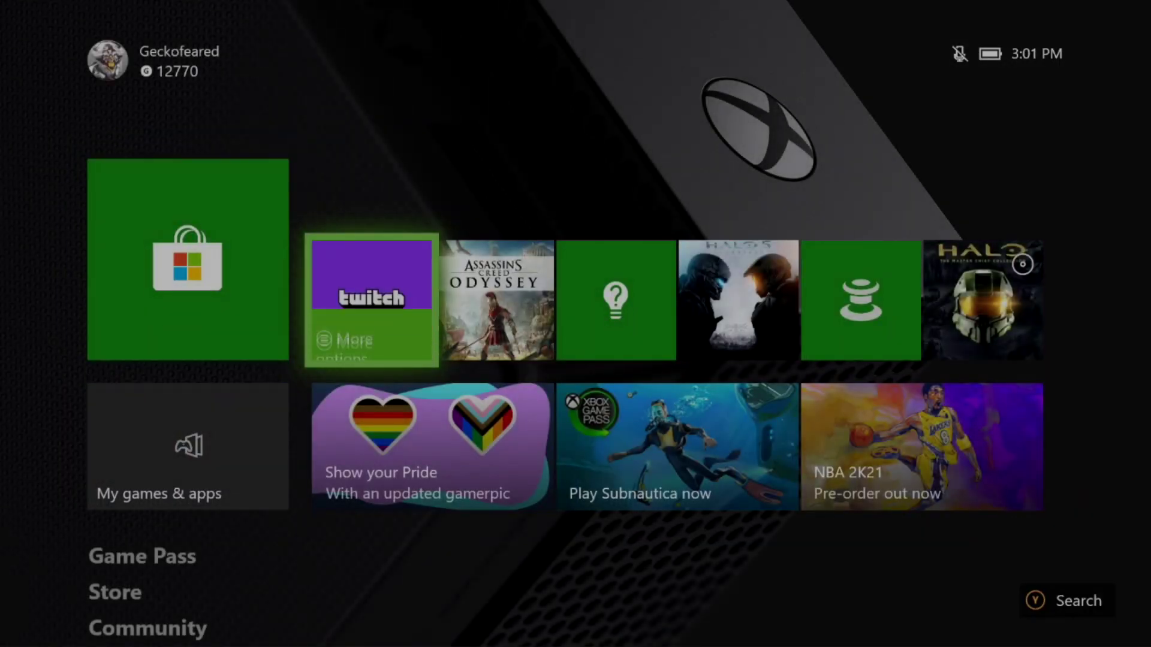
pyautogui.press('Return')
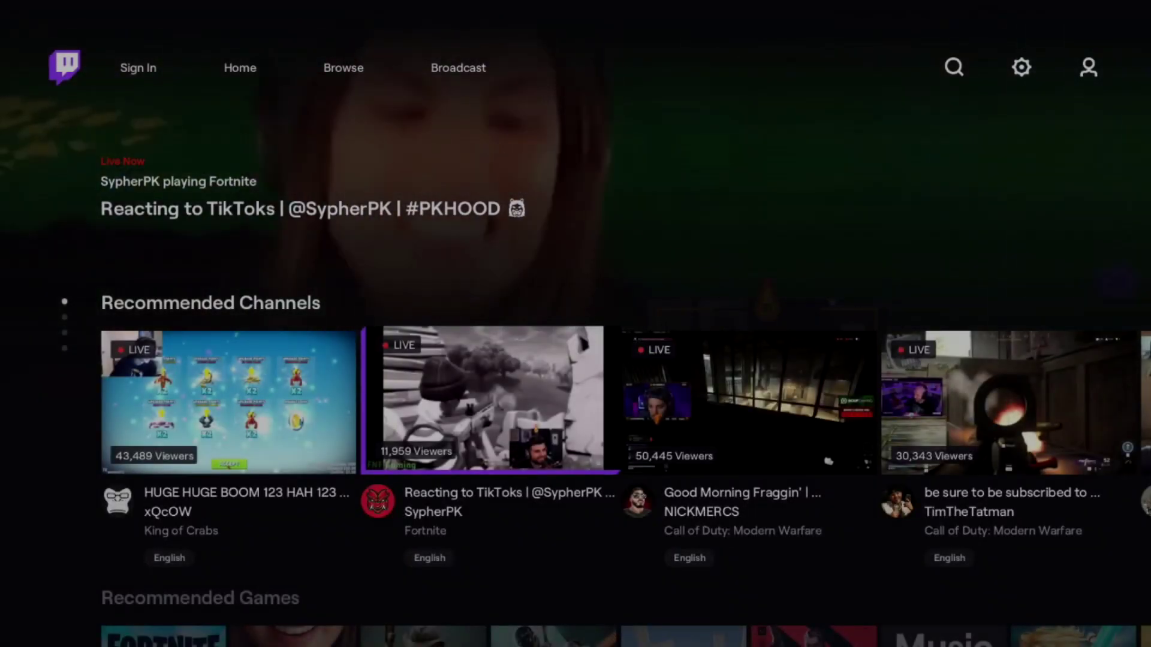
pyautogui.press('Up')
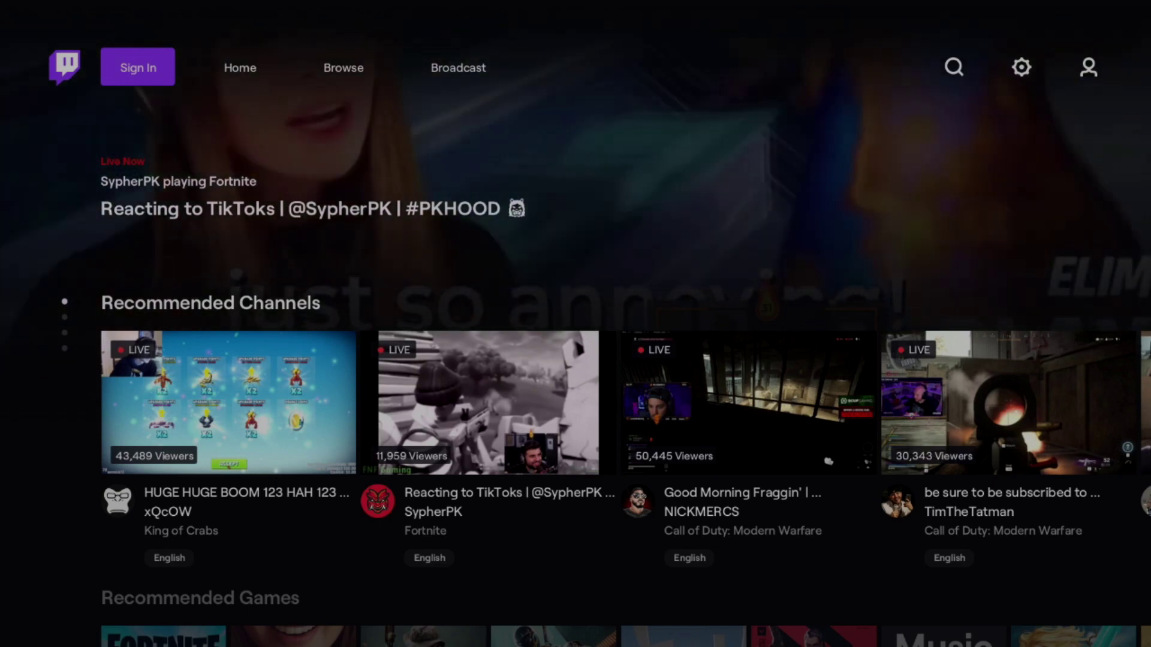
pyautogui.press('Return')
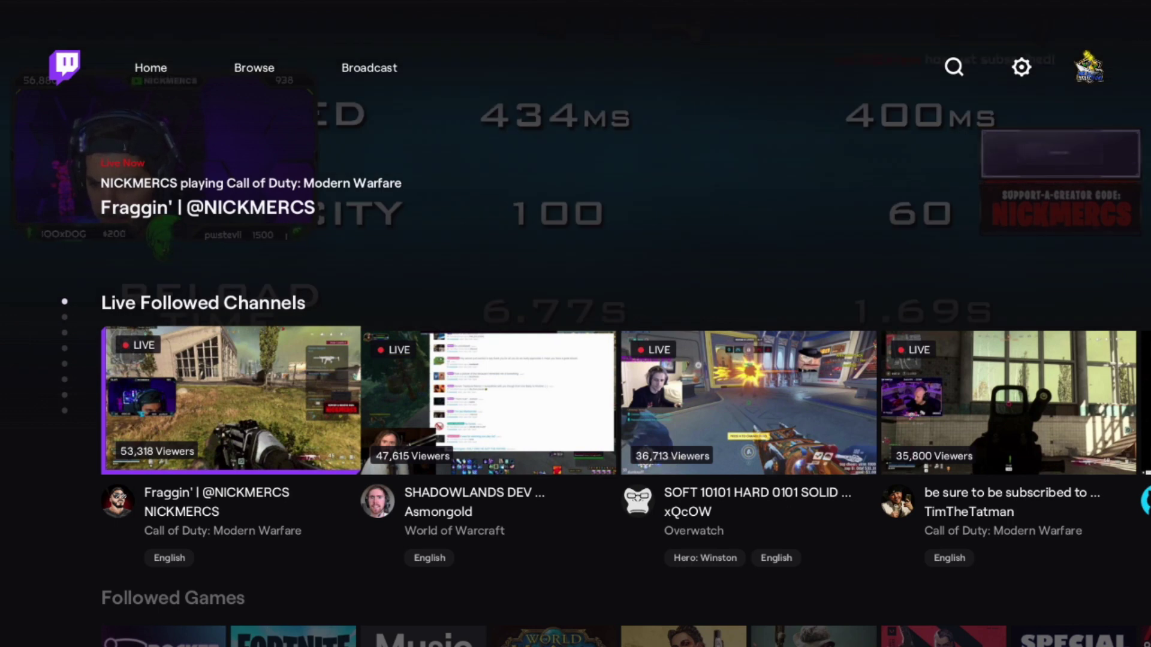
# Step: Open the Broadcast page and check the title 'Second Playthrough! Stream Day 509 of Partner Push!!'
pyautogui.press('Up')
pyautogui.press('Right')
pyautogui.press('Right')
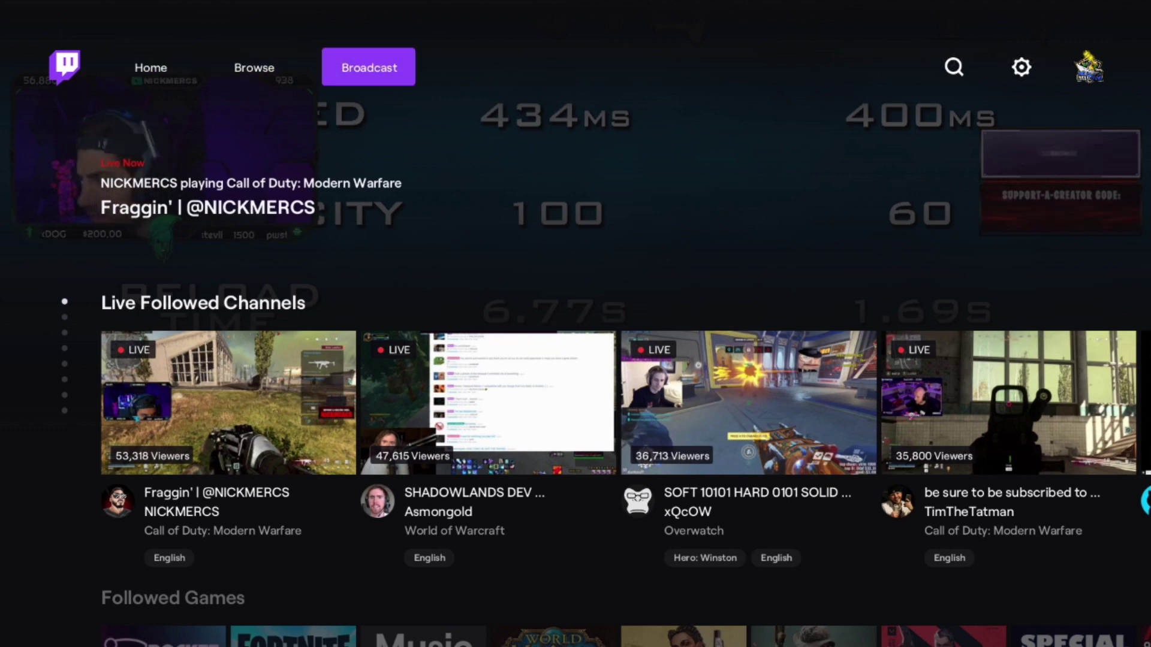
pyautogui.press('Return')
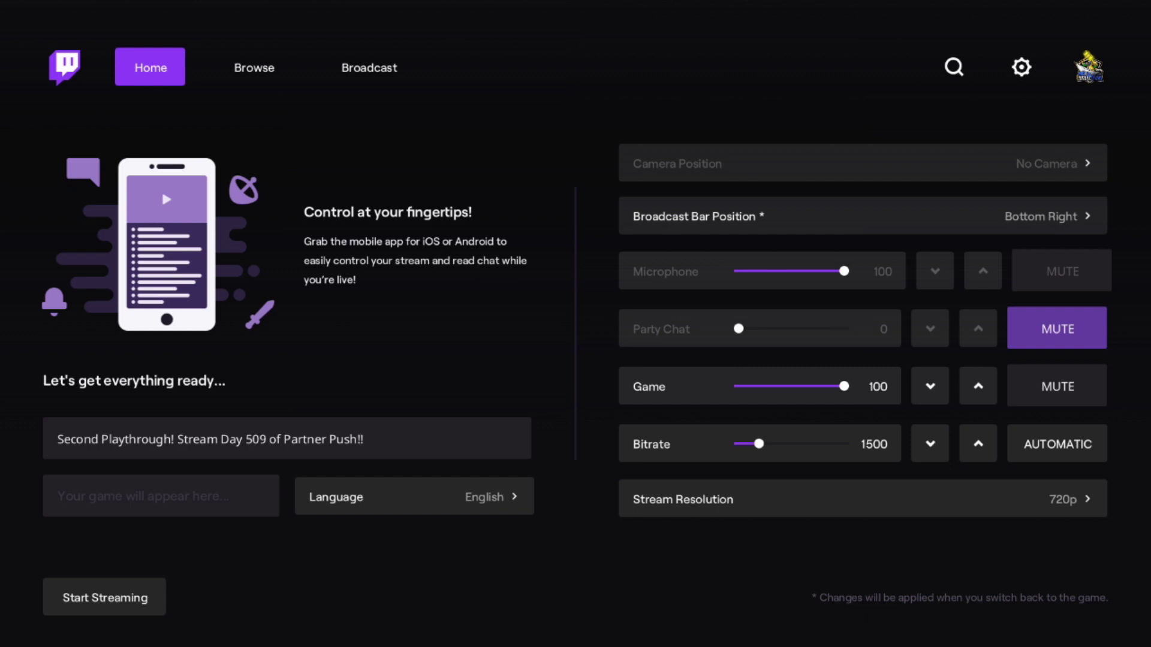
pyautogui.press('Down')
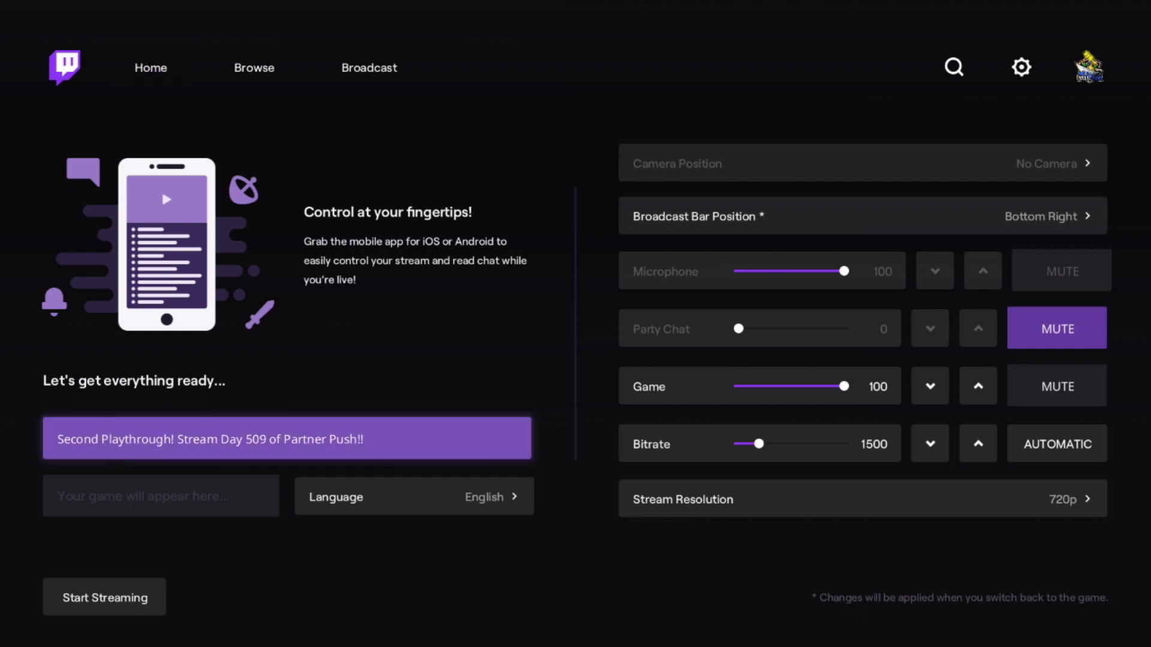
pyautogui.press('Return')
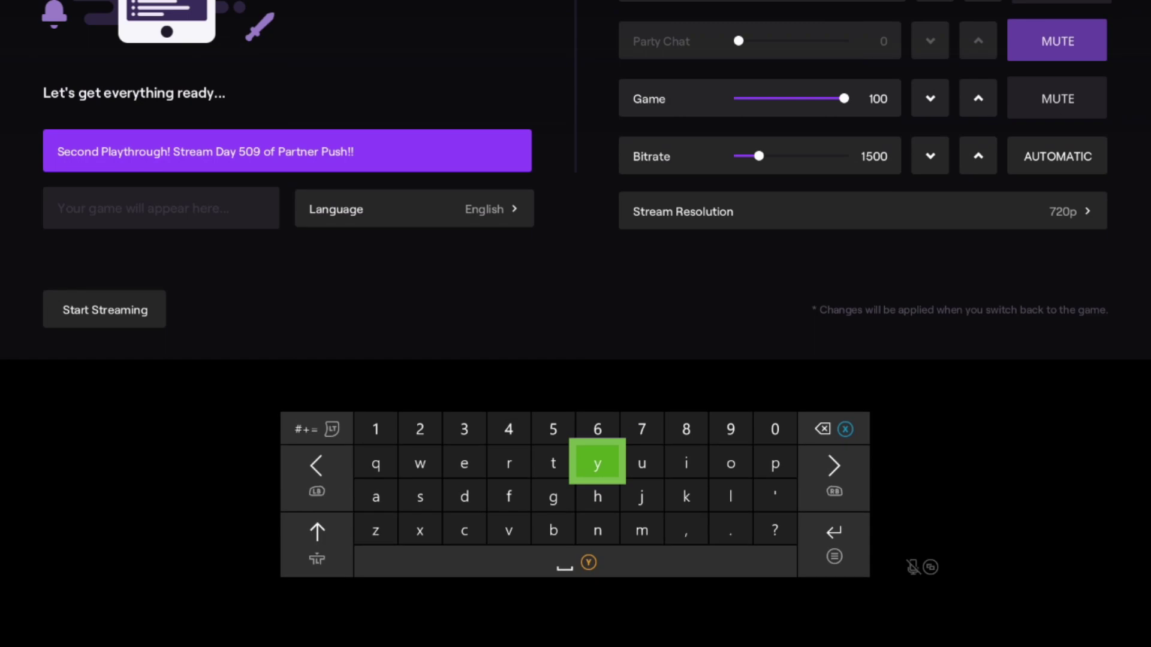
pyautogui.press('Escape')
# Step: Review the bitrate, automatic bitrate, party chat mute and game audio mute settings
pyautogui.press('Right')
pyautogui.press('Right')
pyautogui.press('Right')
pyautogui.press('Down')
pyautogui.press('Up')
pyautogui.press('Up')
pyautogui.press('Up')
pyautogui.press('Up')
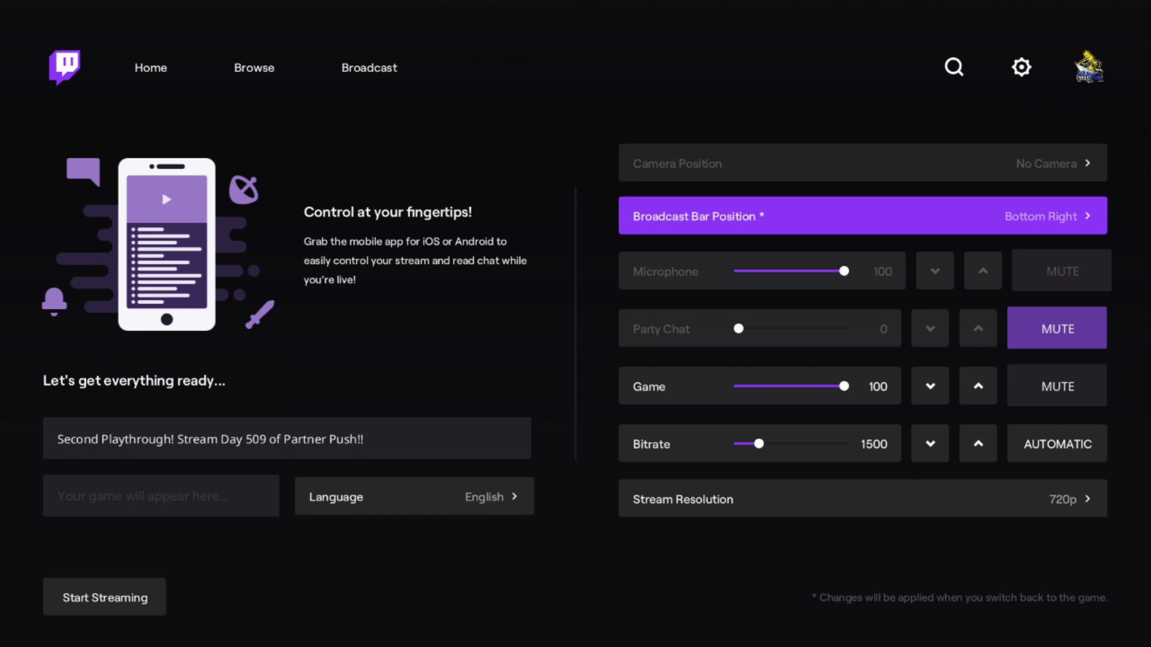
pyautogui.press('Down')
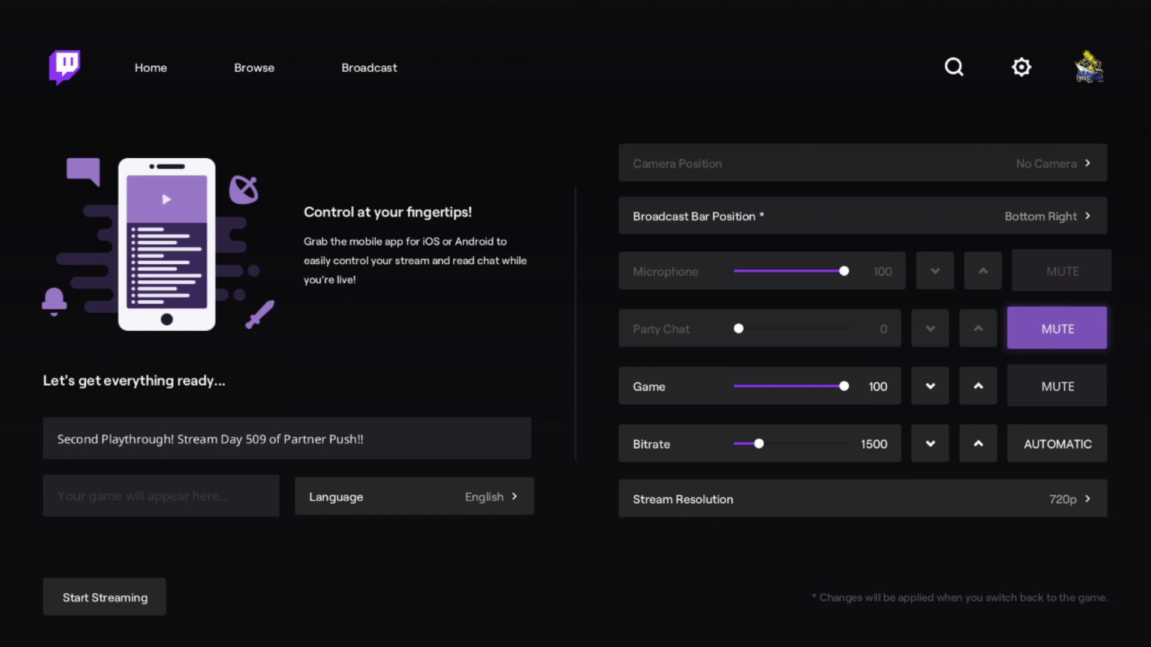
pyautogui.press('Down')
# Step: Run the automatic Broadcast Quality Test, setting the bitrate to 4117
pyautogui.press('Left')
pyautogui.press('Left')
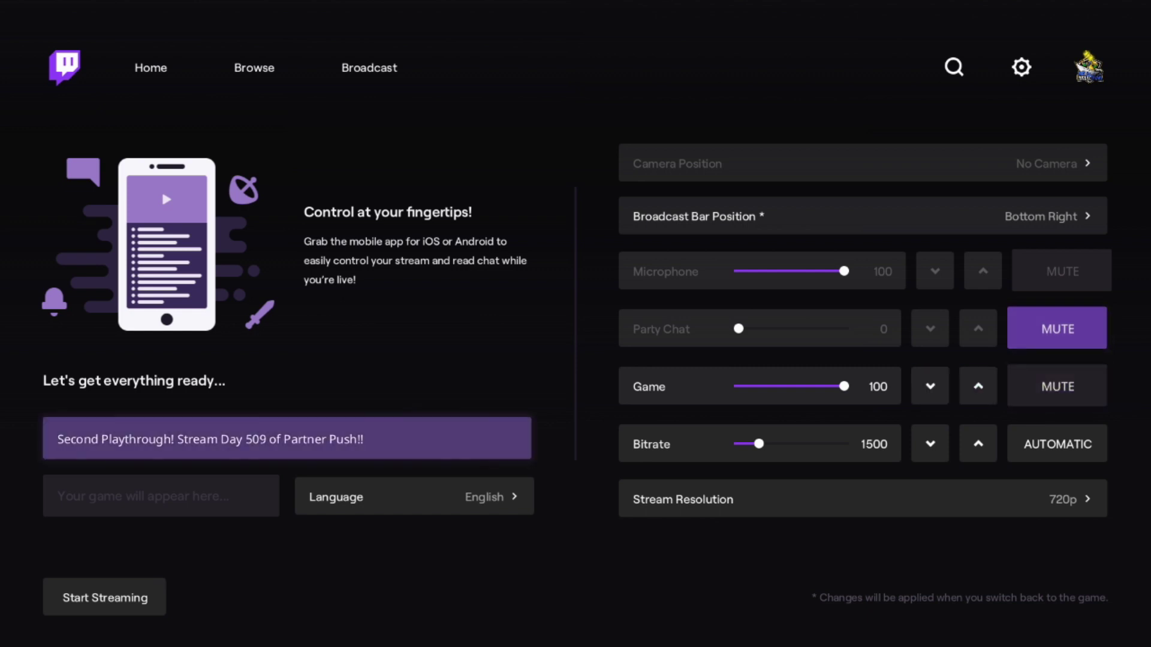
pyautogui.press('Right')
pyautogui.press('Left')
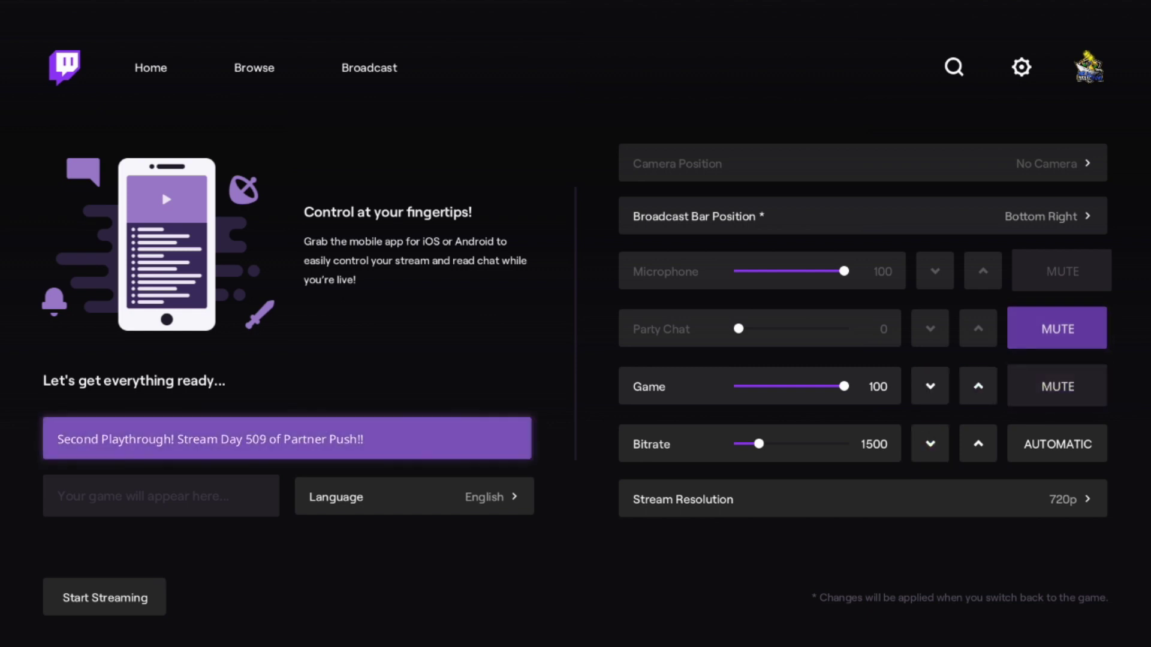
pyautogui.press('Right')
pyautogui.press('Left')
pyautogui.press('Right')
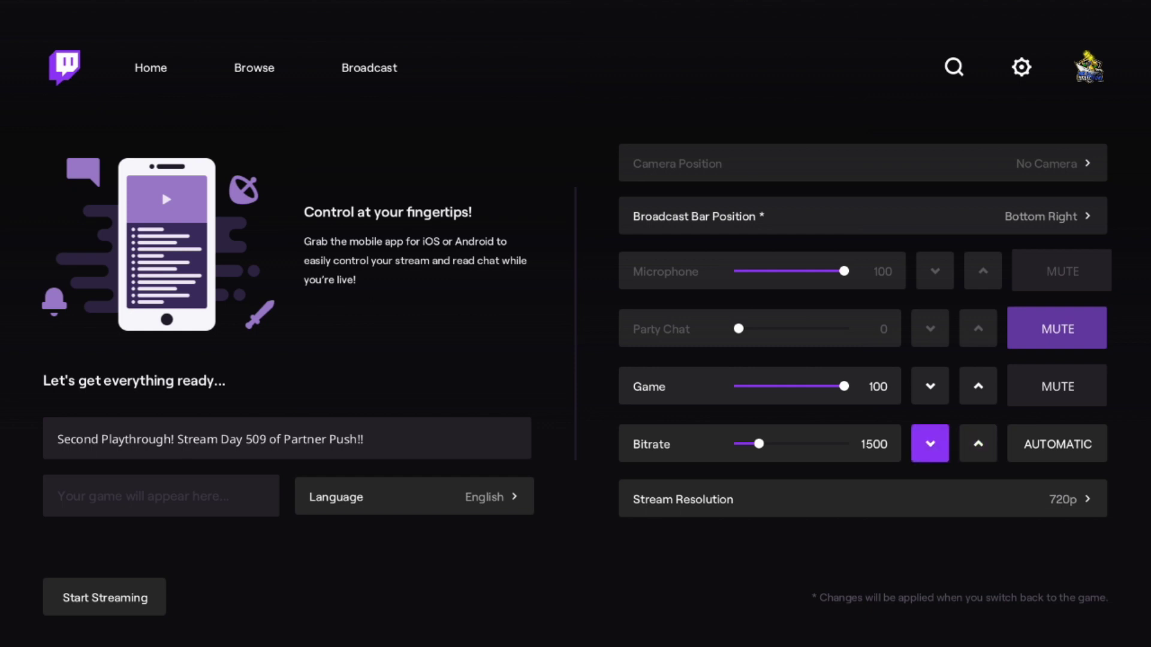
pyautogui.press('Left')
pyautogui.press('Right')
pyautogui.press('Right')
pyautogui.press('Left')
pyautogui.press('Right')
pyautogui.press('Right')
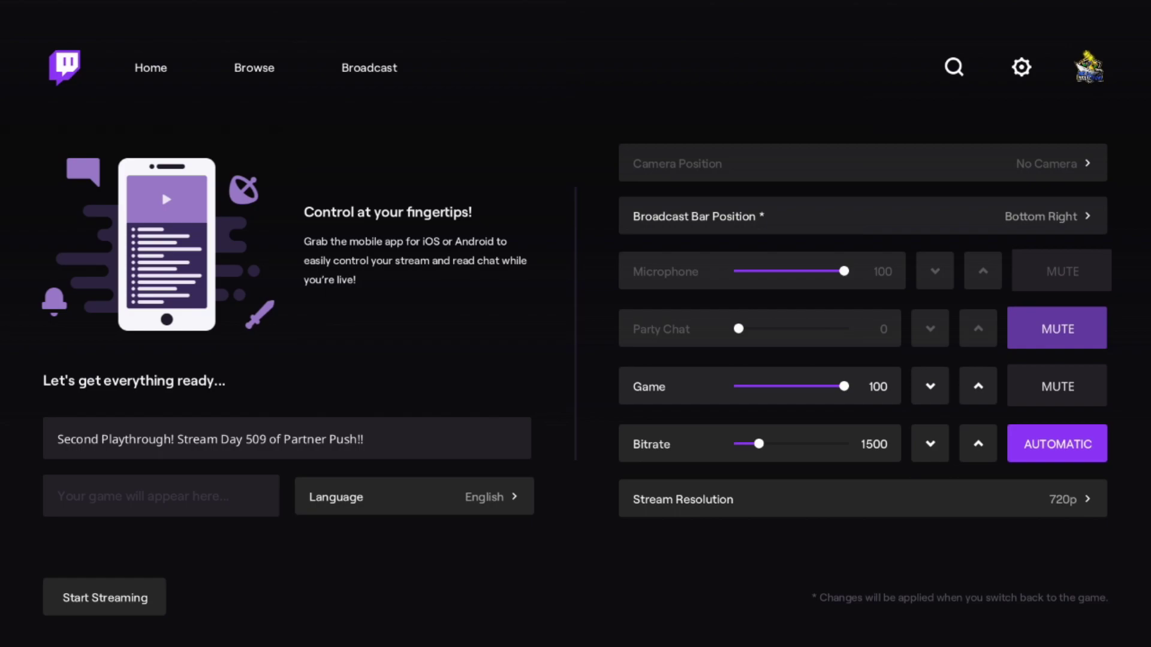
pyautogui.press('Return')
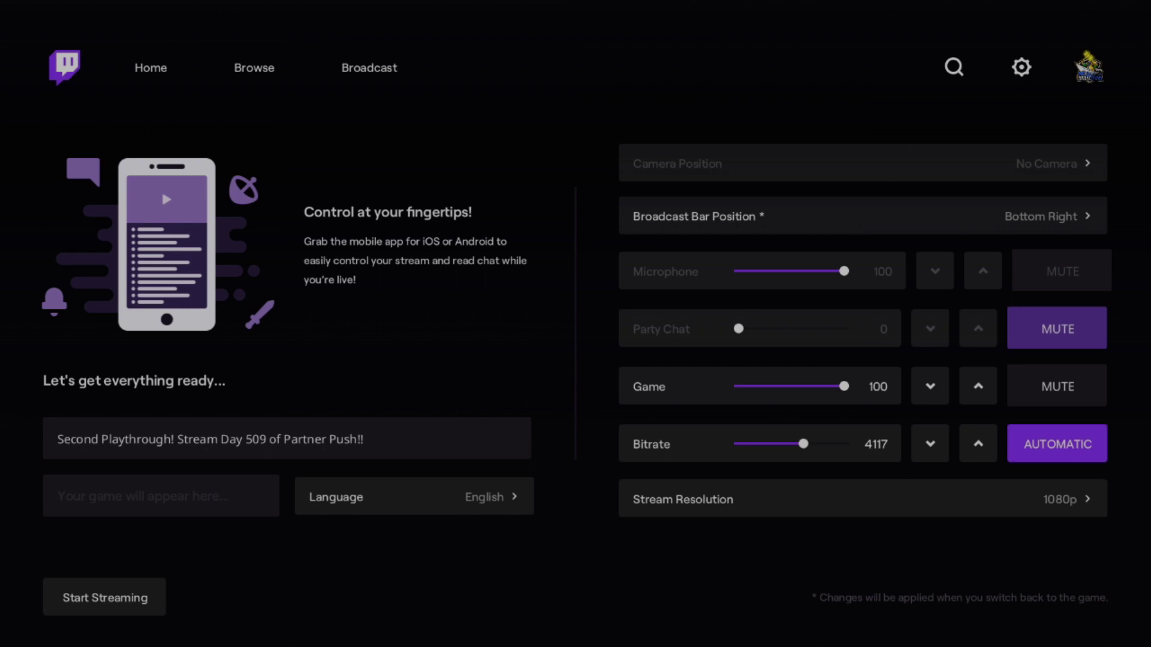
# Step: Keep the stream resolution at 1080p
pyautogui.click(862, 498)
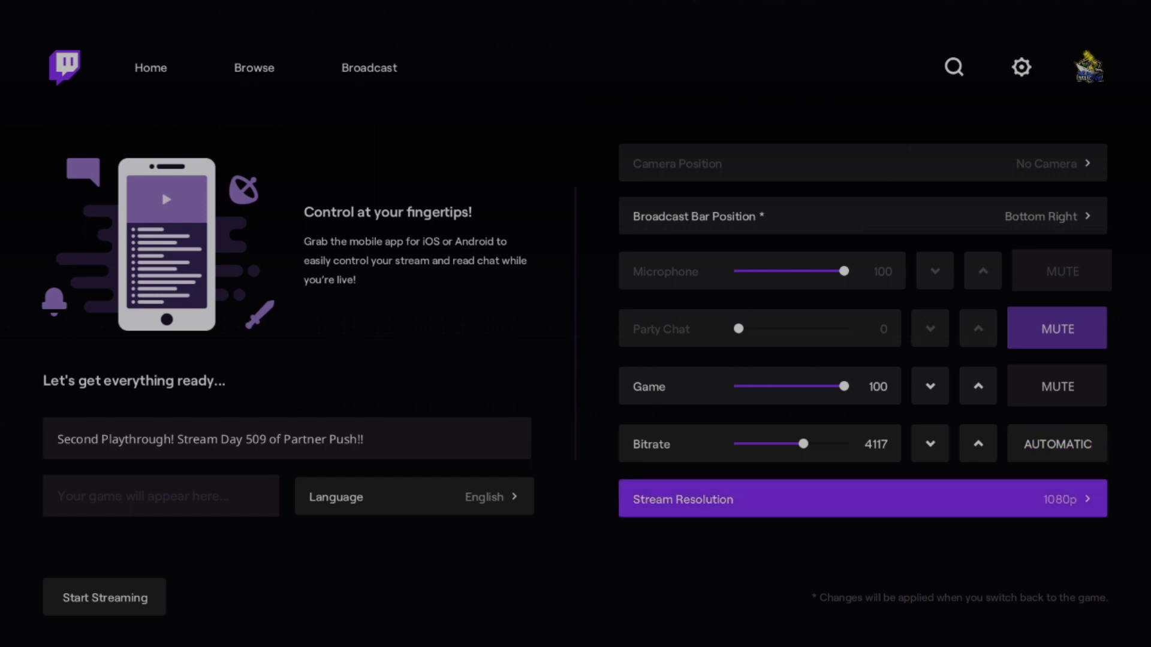
pyautogui.press('Return')
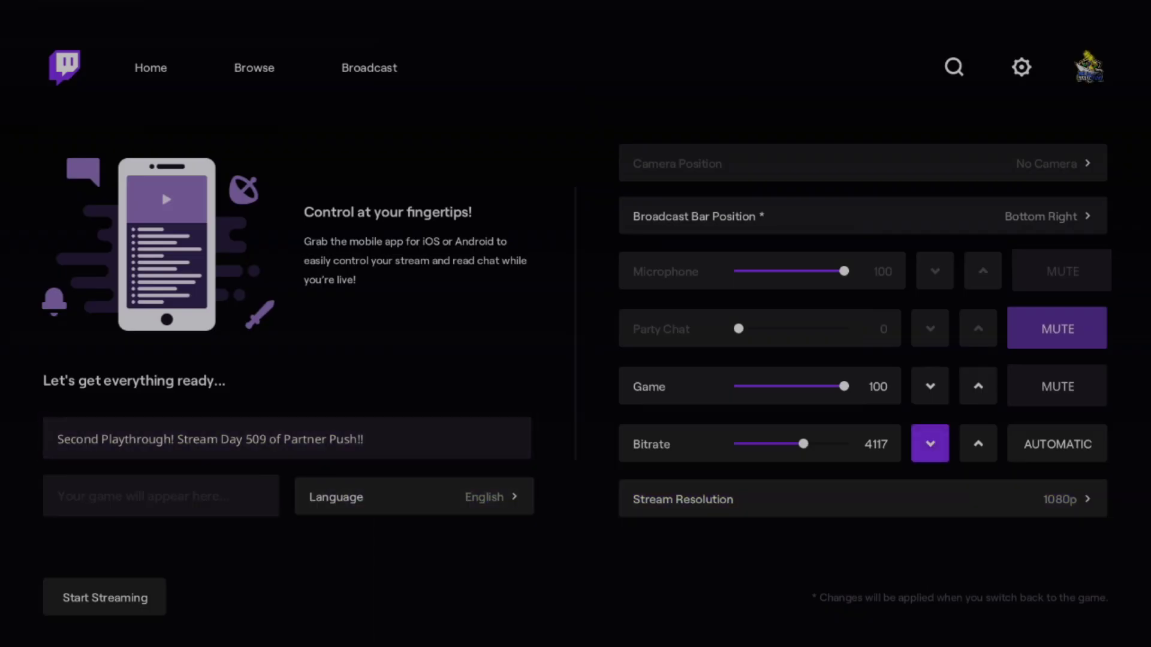
pyautogui.press('Up')
pyautogui.press('Up')
pyautogui.press('Right')
pyautogui.press('Down')
pyautogui.press('Up')
pyautogui.press('Up')
pyautogui.press('Up')
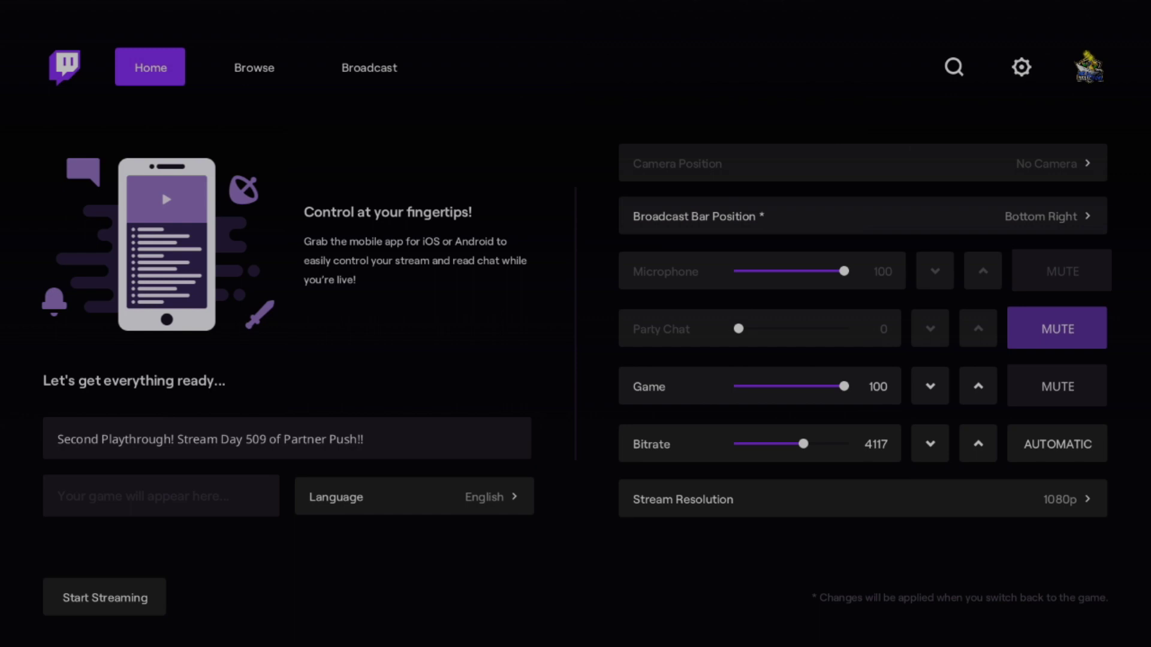
pyautogui.press('Right')
pyautogui.press('Down')
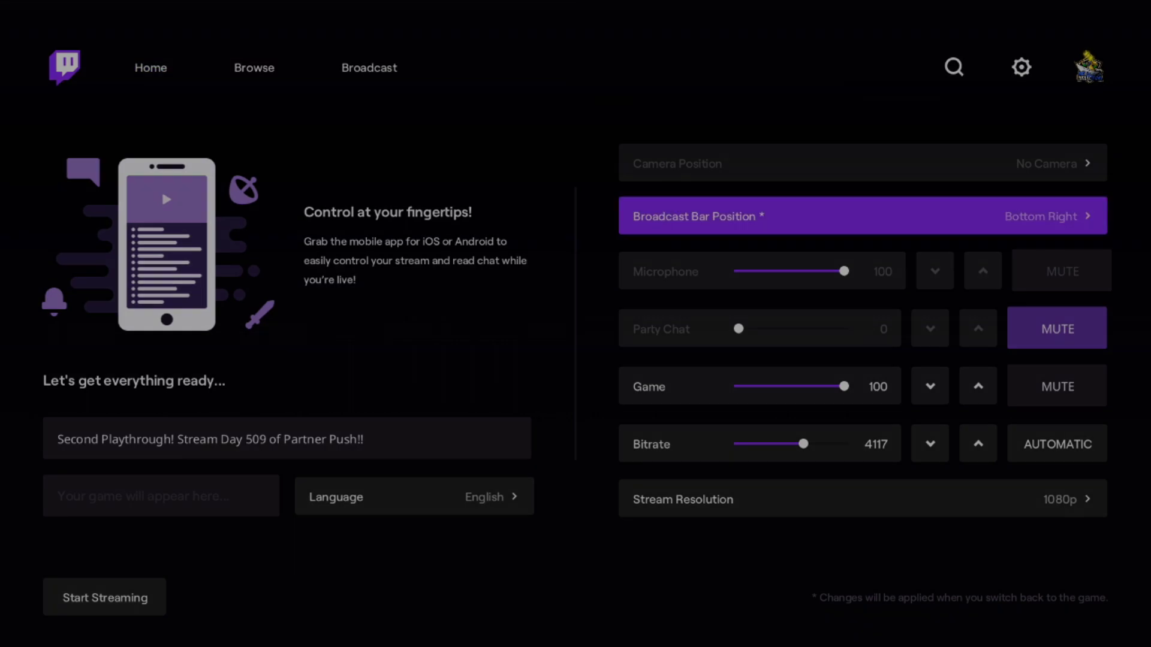
pyautogui.press('Return')
pyautogui.press('Down')
pyautogui.press('Down')
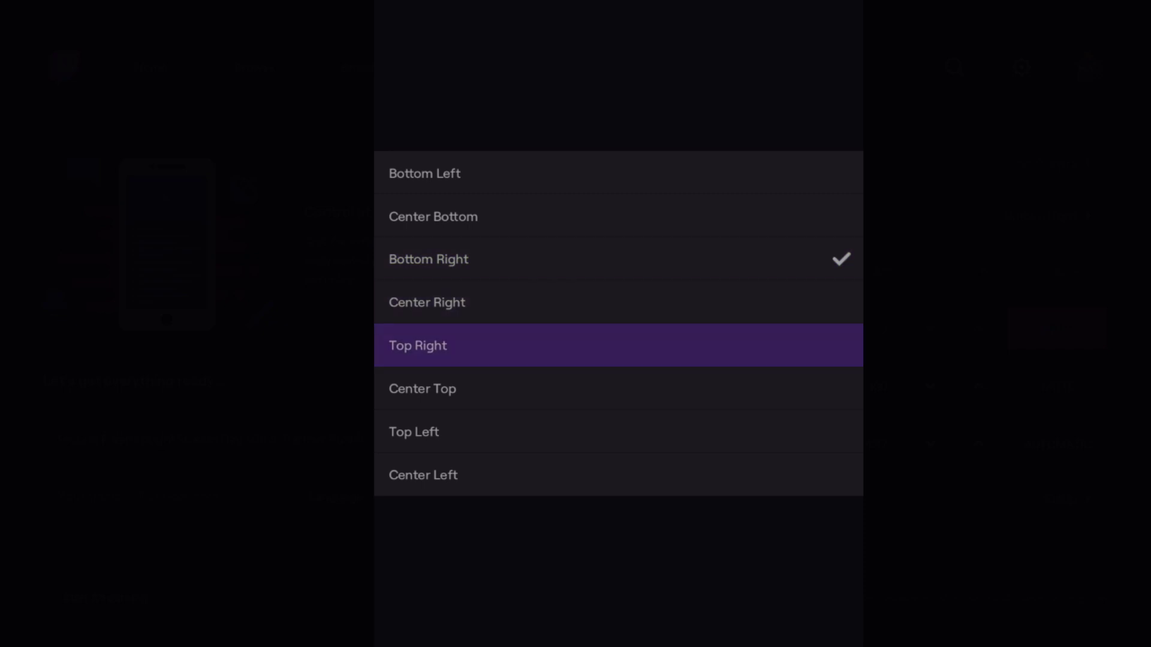
pyautogui.press('Down')
pyautogui.press('Up')
pyautogui.press('Up')
pyautogui.press('Up')
pyautogui.press('Up')
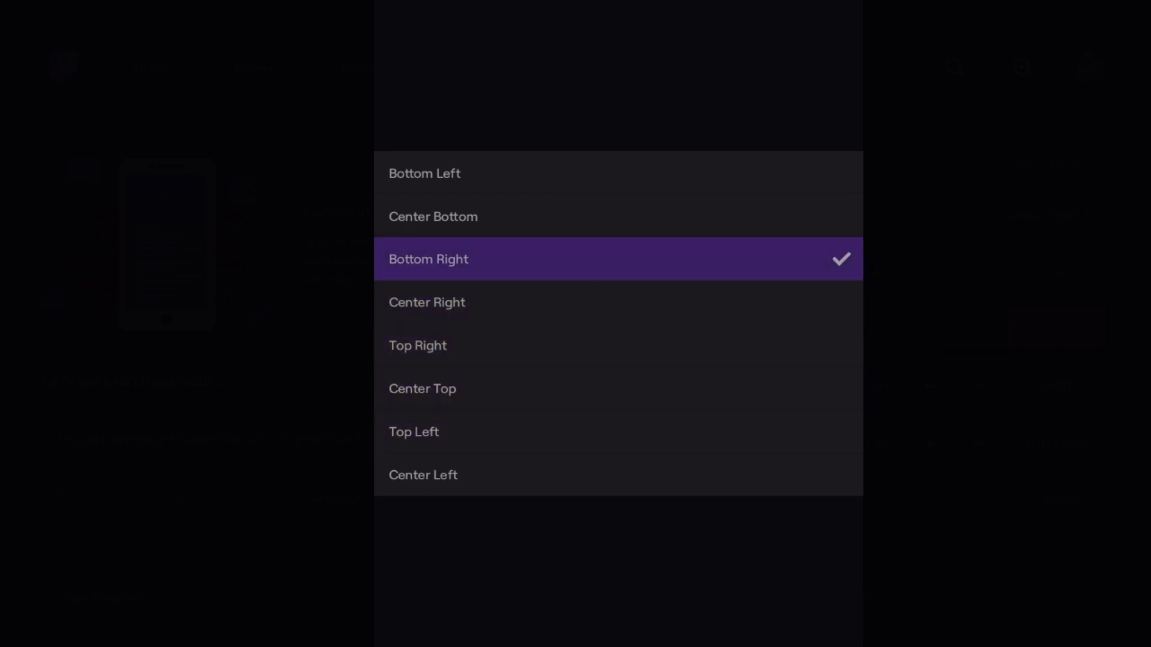
pyautogui.press('Up')
pyautogui.press('Down')
pyautogui.press('Down')
pyautogui.press('Down')
pyautogui.press('Down')
pyautogui.press('Escape')
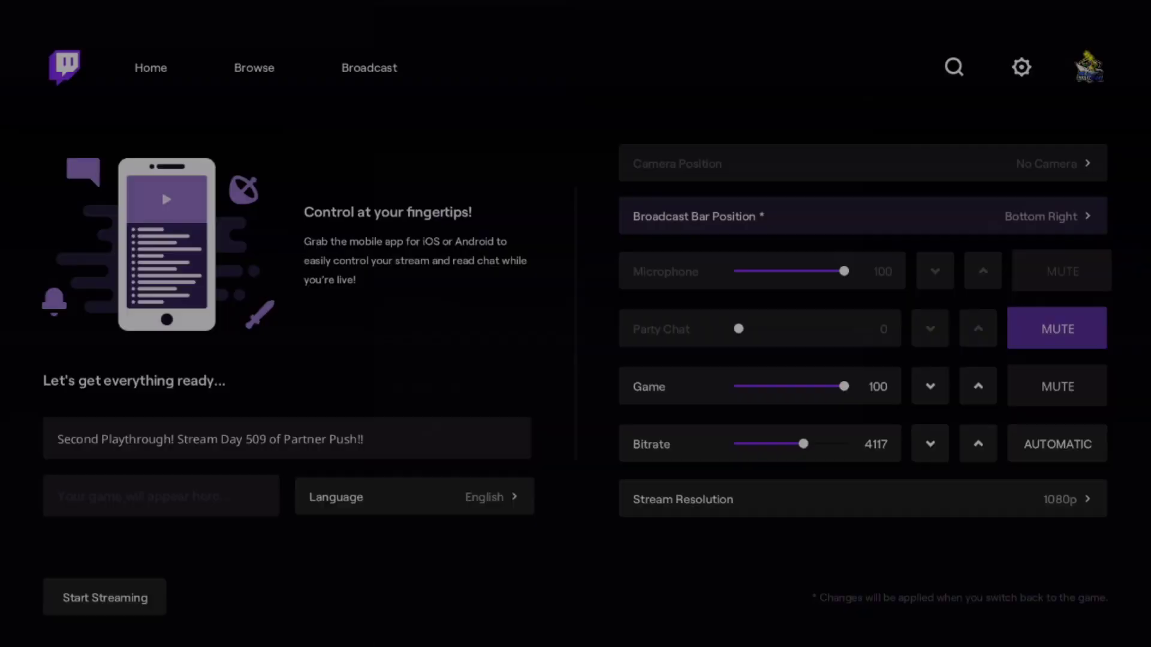
pyautogui.press('Up')
pyautogui.press('Right')
pyautogui.press('Right')
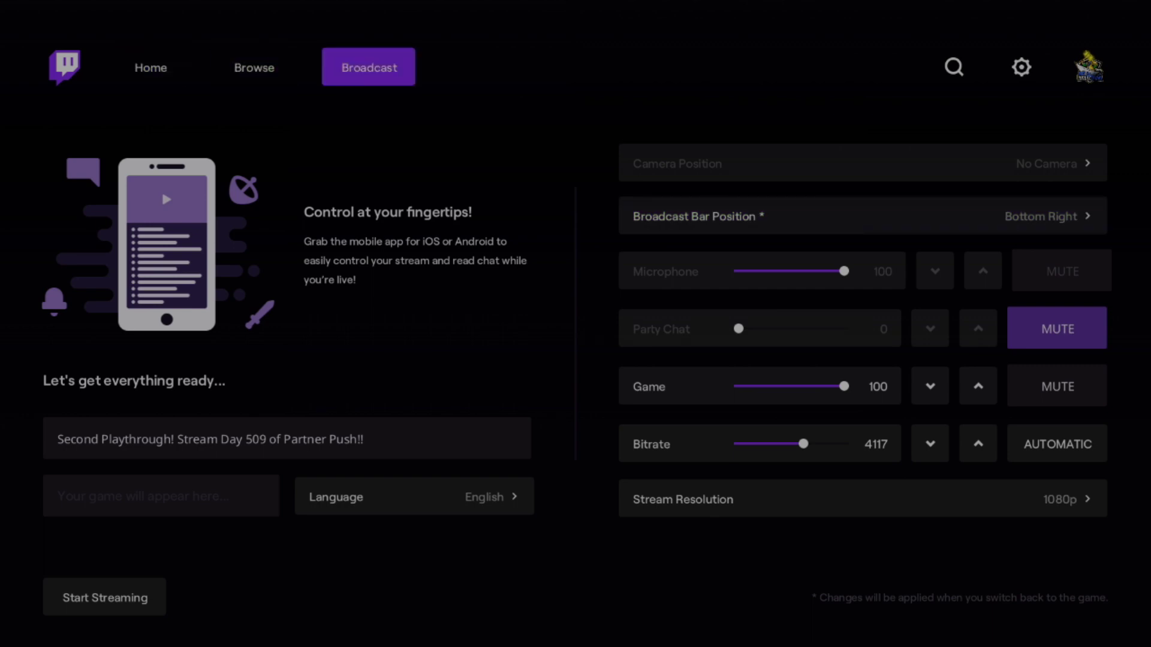
pyautogui.press('Down')
pyautogui.press('Right')
pyautogui.press('Up')
pyautogui.press('Up')
pyautogui.press('Up')
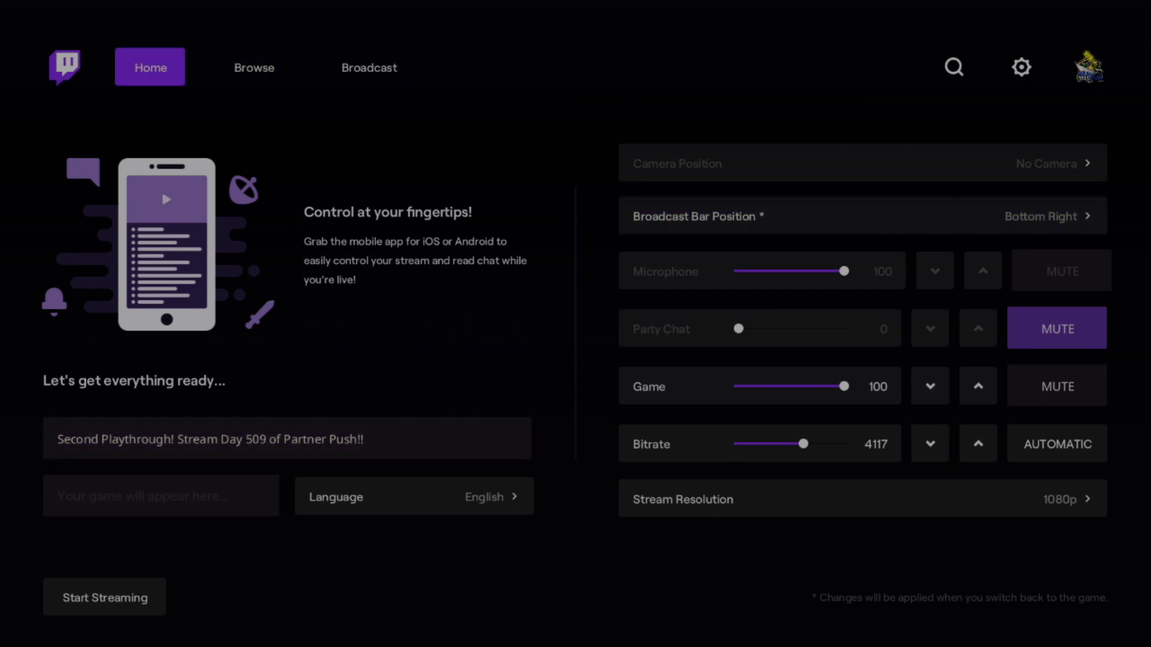
pyautogui.press('Down')
pyautogui.press('Right')
pyautogui.press('Up')
pyautogui.press('Up')
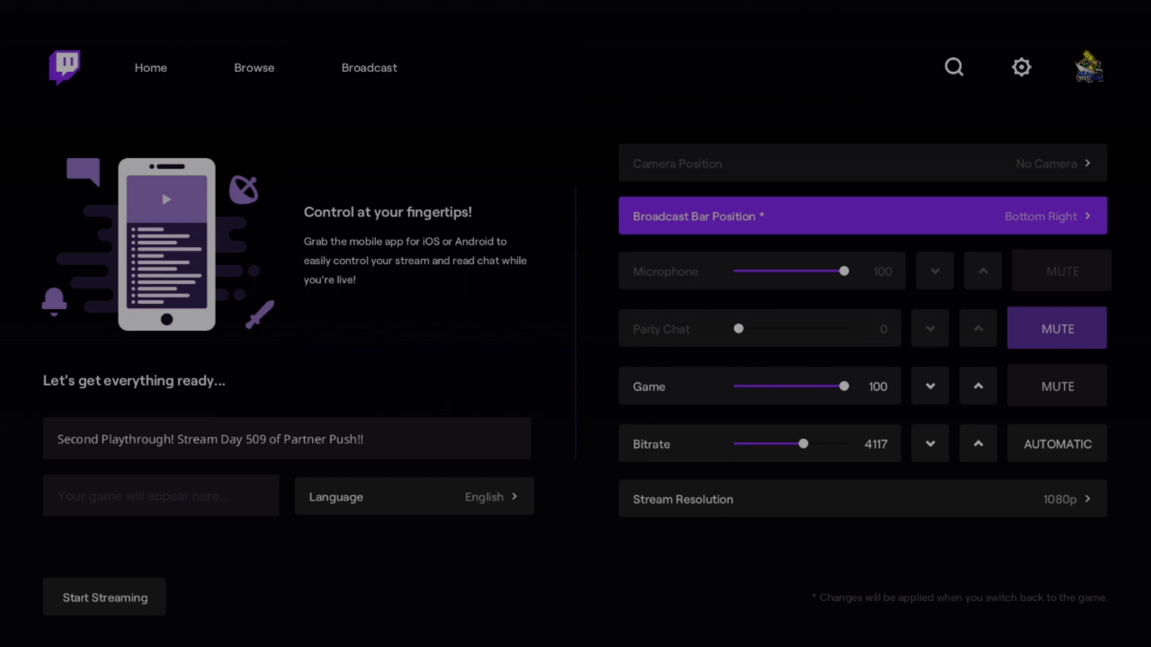
pyautogui.press('Left')
# Step: Start streaming the titled broadcast live, then stop the stream shortly after
pyautogui.press('Down')
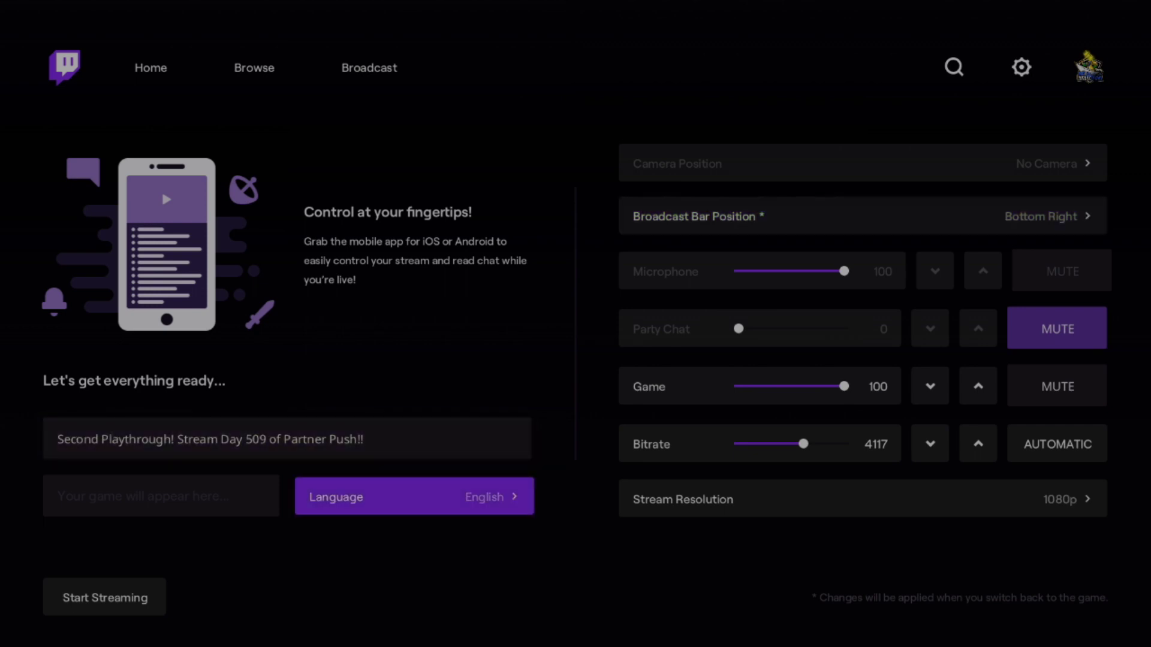
pyautogui.press('Right')
pyautogui.press('Down')
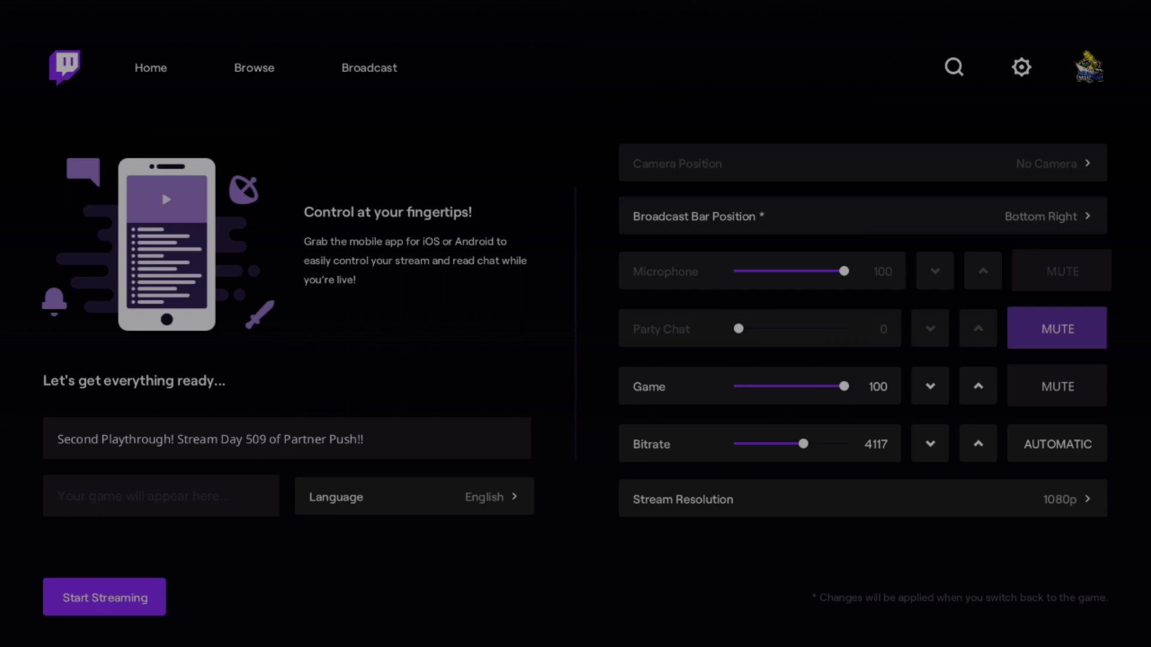
pyautogui.press('Return')
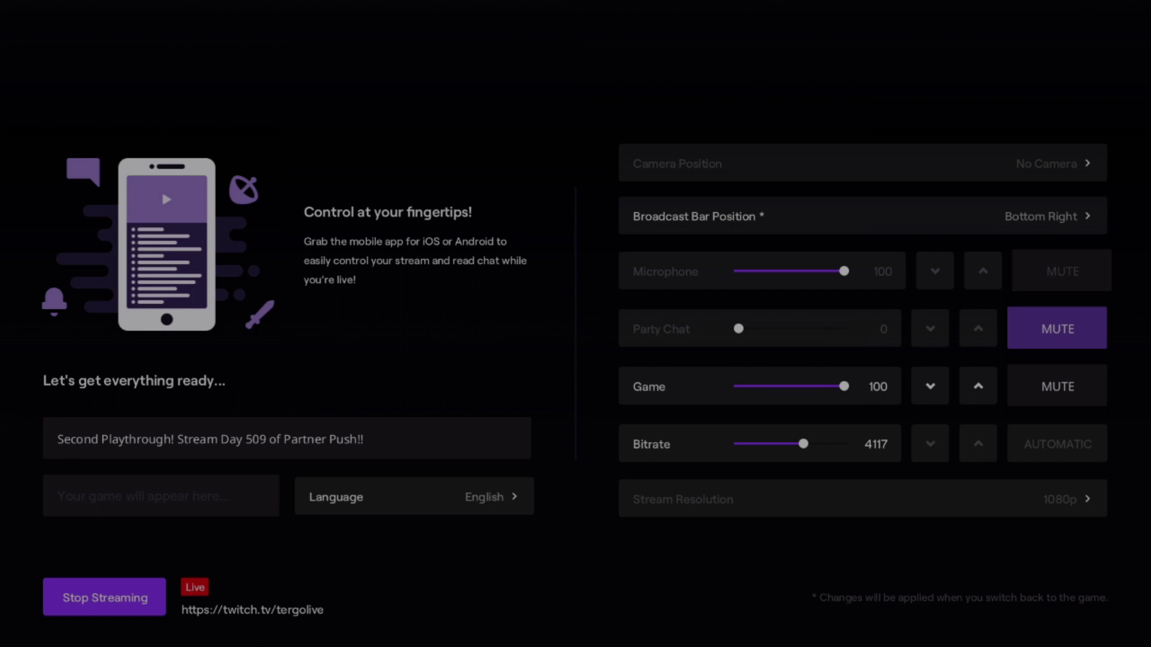
pyautogui.press('Return')
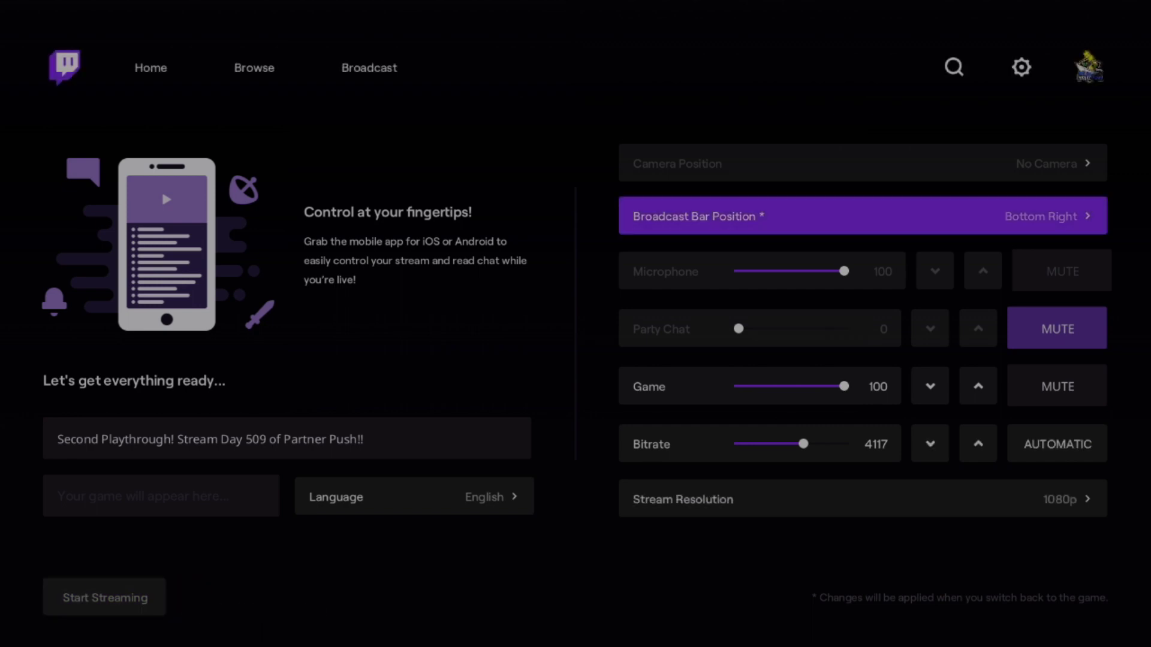